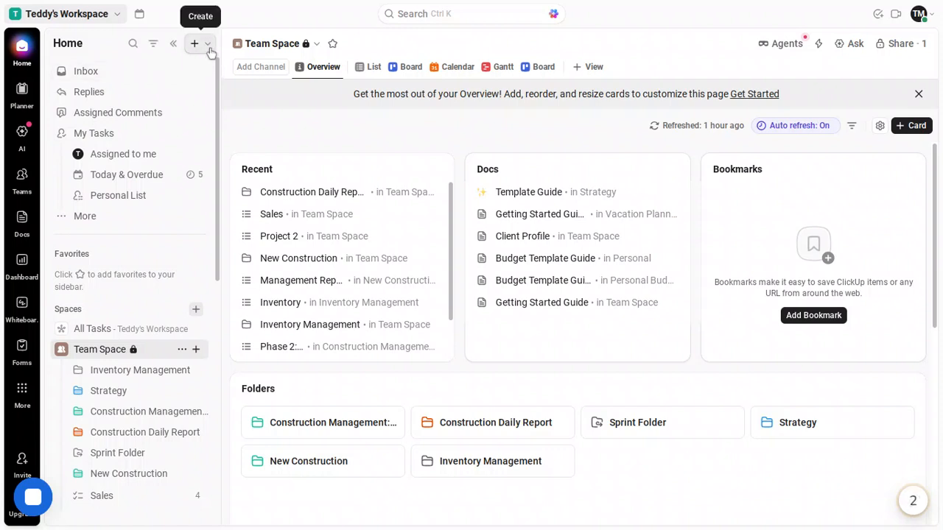
- Open the template center and search the templates for storyboard
left_click(208, 44)
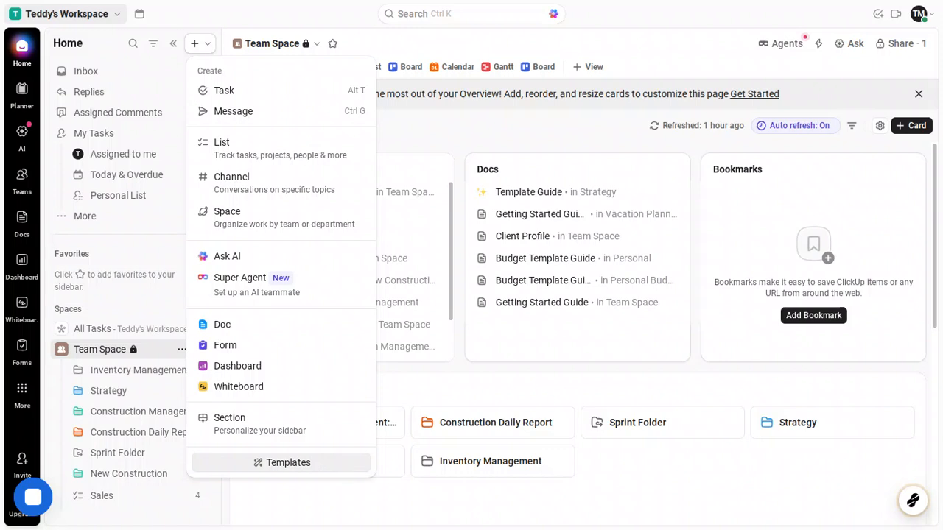
left_click(342, 468)
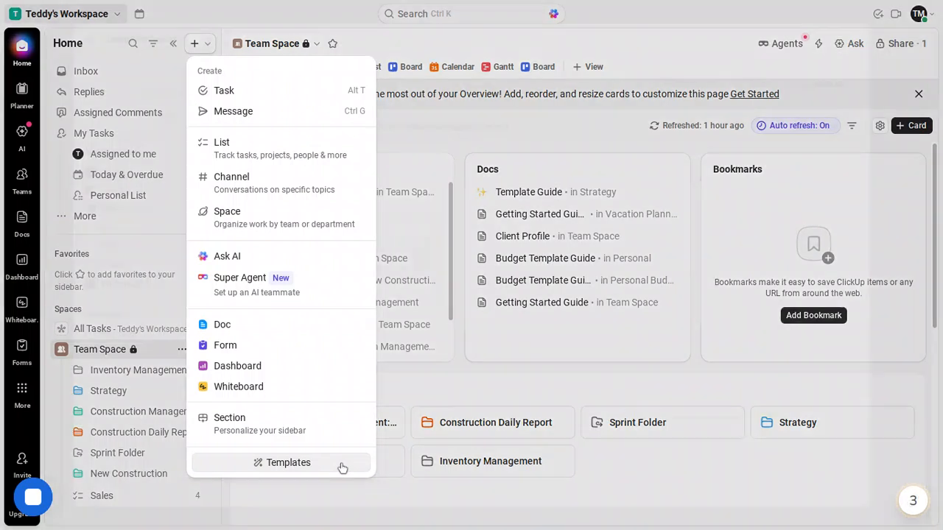
type("storyboard")
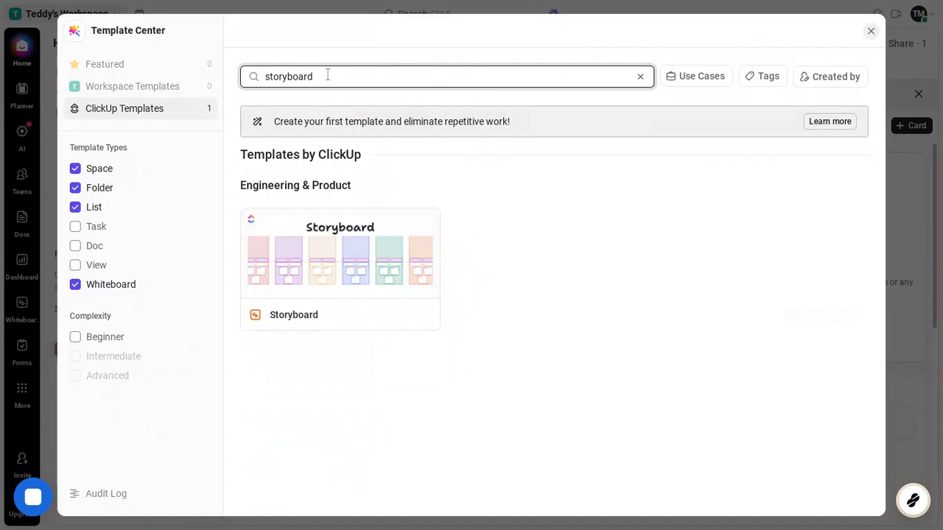
left_click_drag(315, 76, 251, 73)
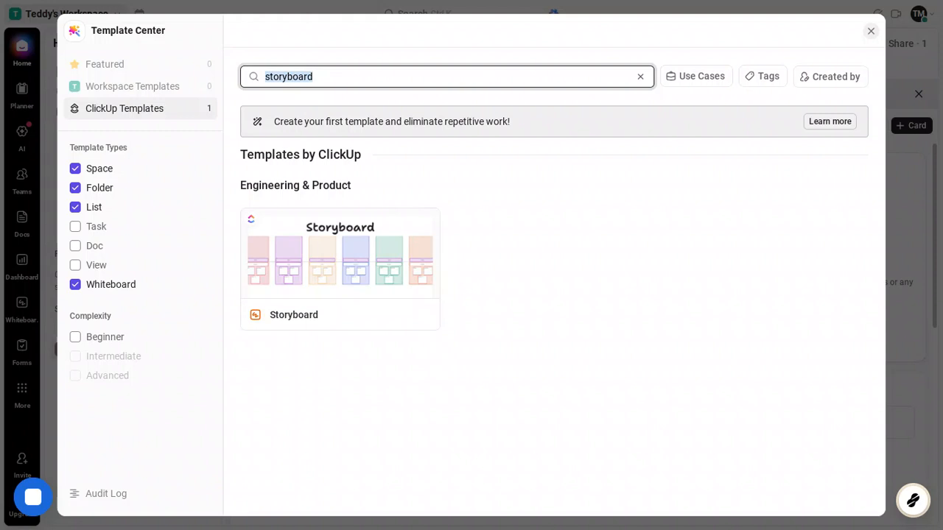
key("BackSpace")
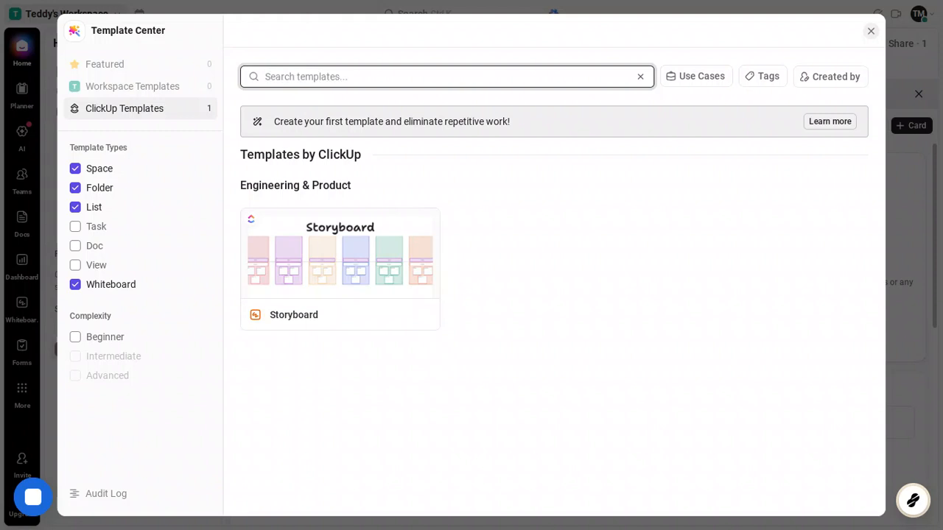
type("storyboard")
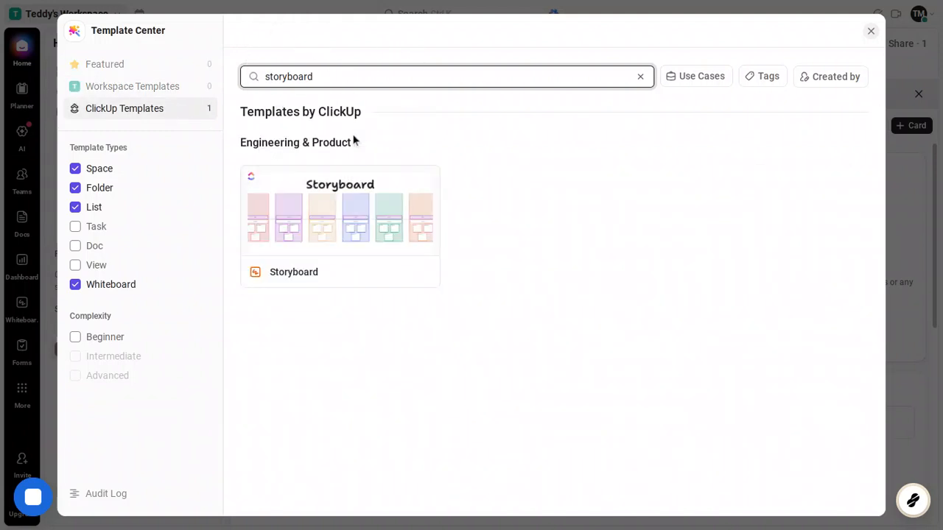
- Create a new whiteboard from the Storyboard template in Teddy's Workspace and open it
mouse_move(358, 256)
left_click(343, 235)
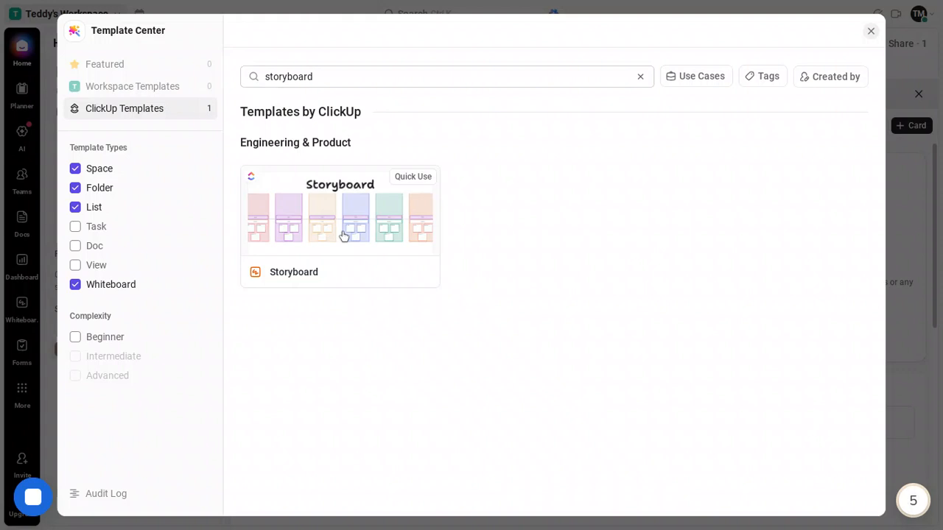
left_click(343, 235)
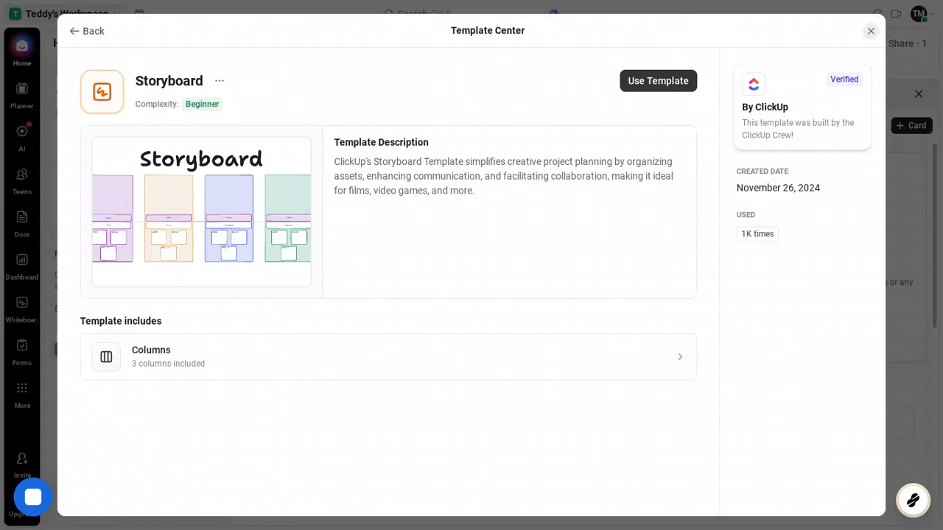
left_click(653, 89)
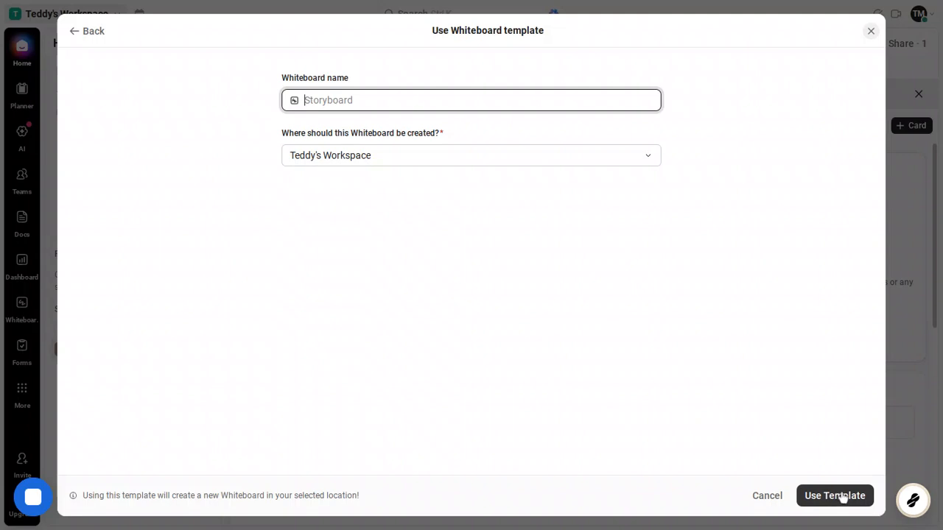
left_click(843, 496)
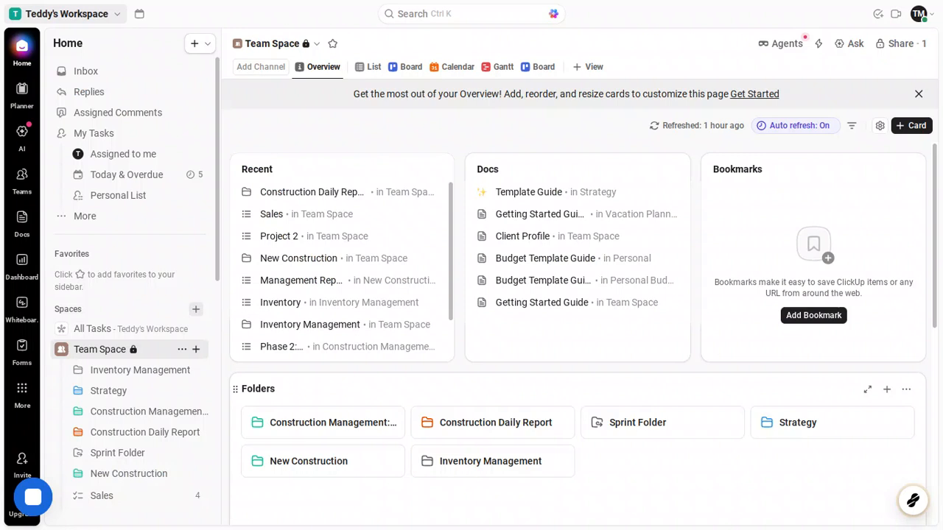
left_click(612, 423)
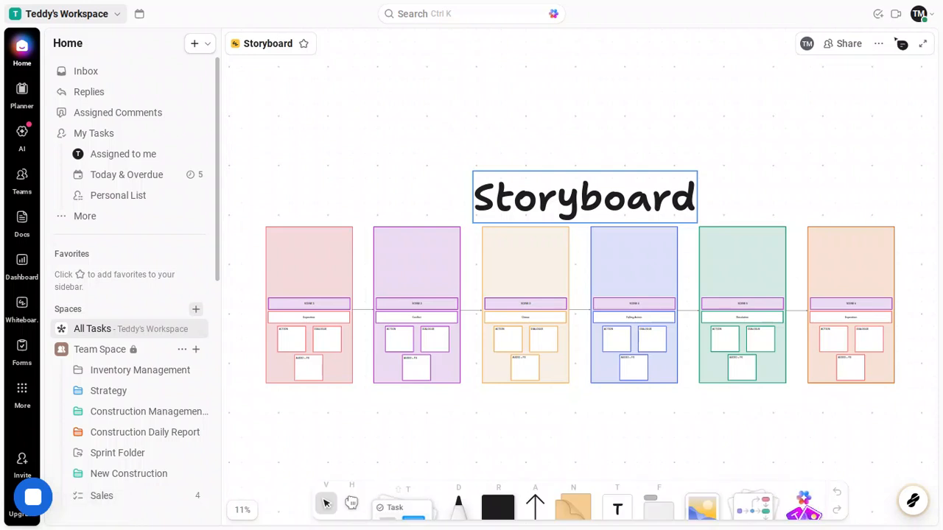
- Rename the whiteboard heading to My new storyboard, refreshing the board afterwards
left_click(605, 207)
double_click(605, 207)
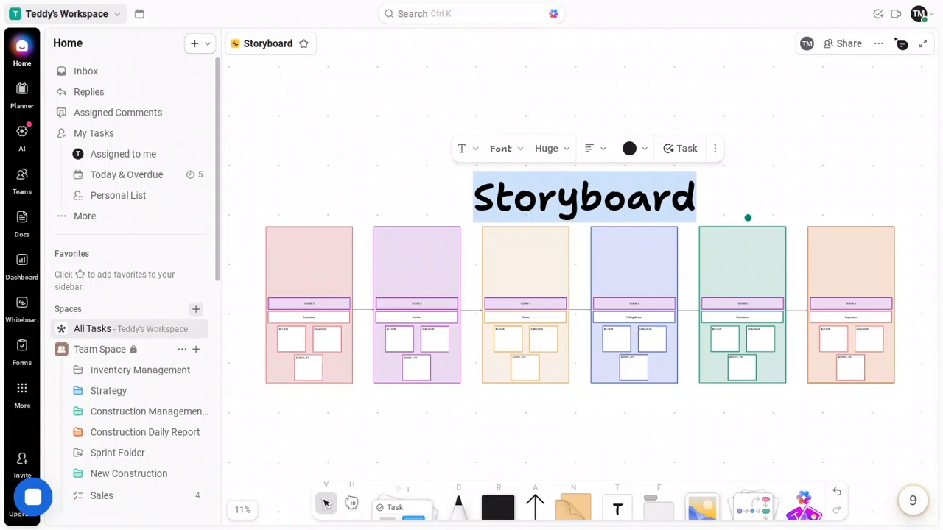
key("BackSpace")
type("m")
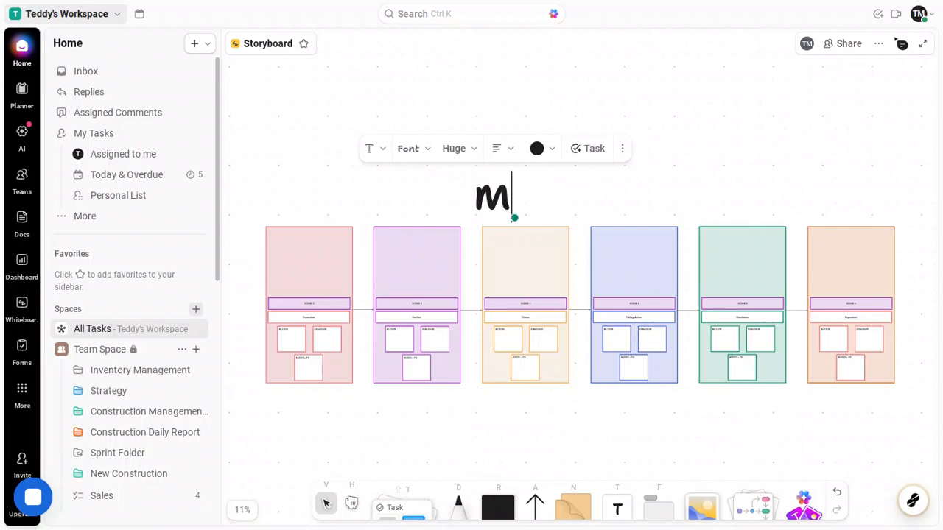
type("y n")
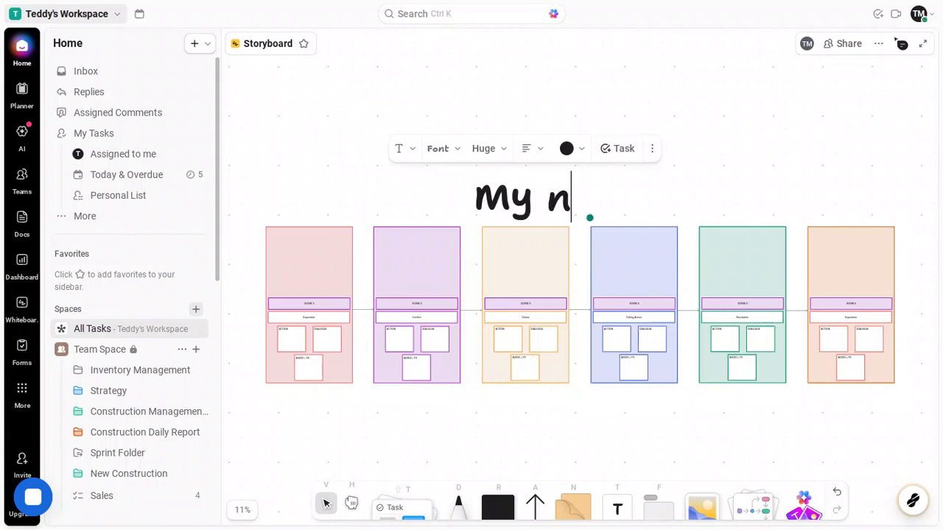
type("ew st")
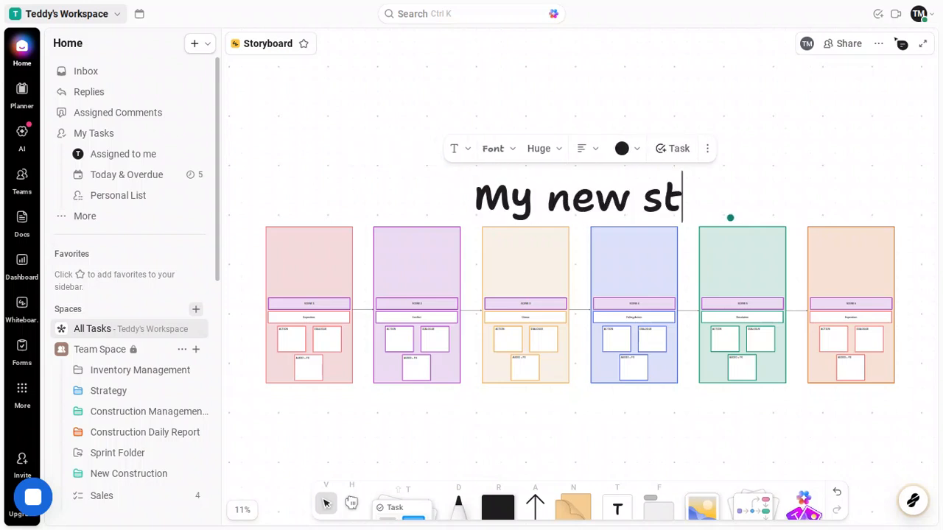
type("or")
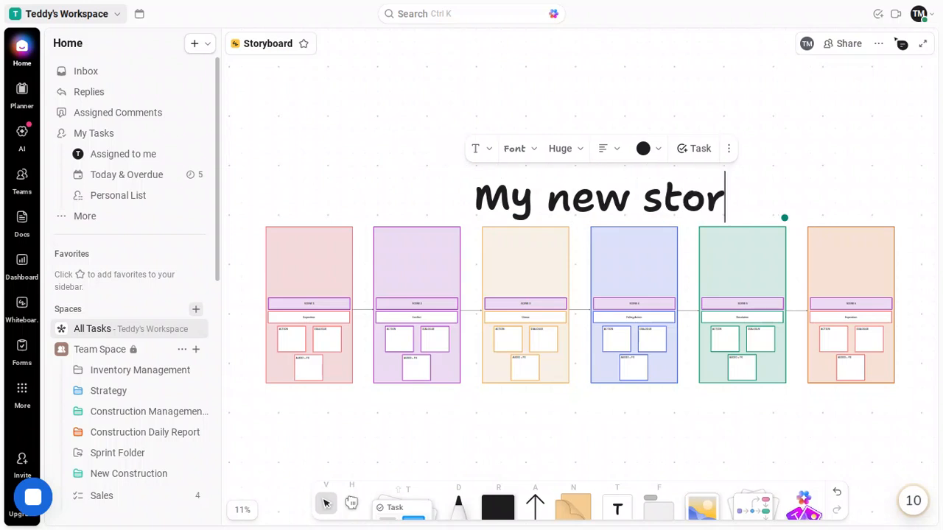
type("yb")
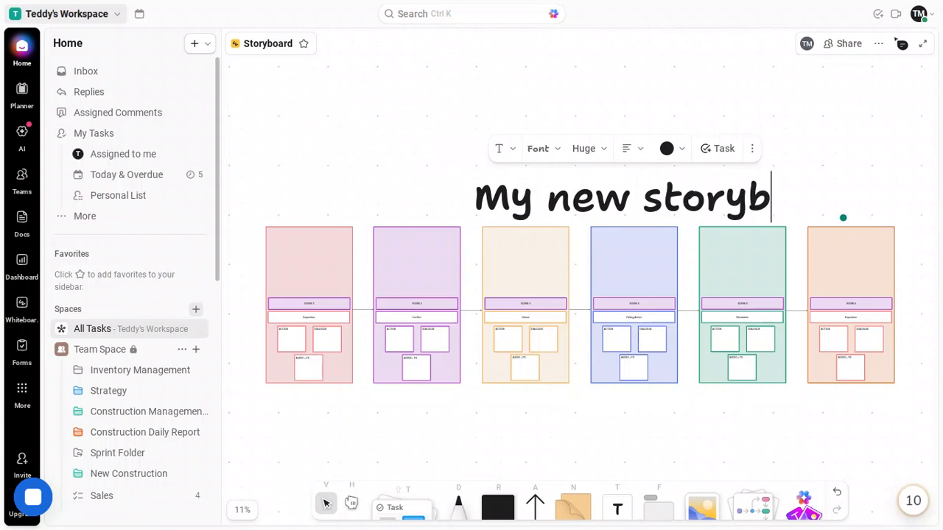
type("oar")
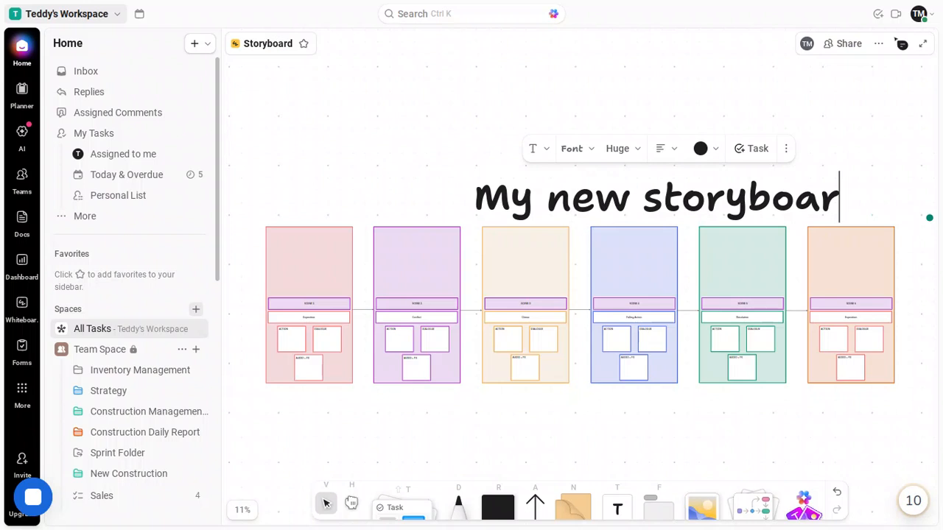
type("d")
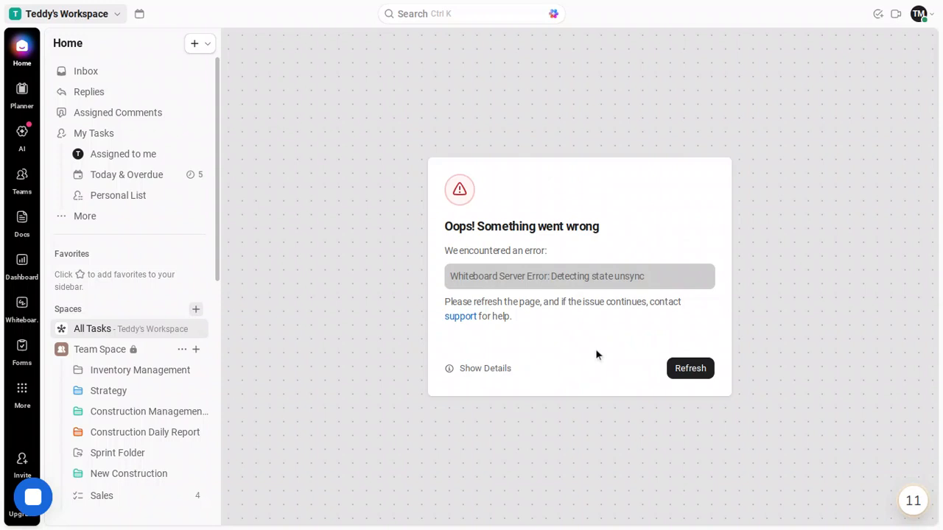
left_click(679, 371)
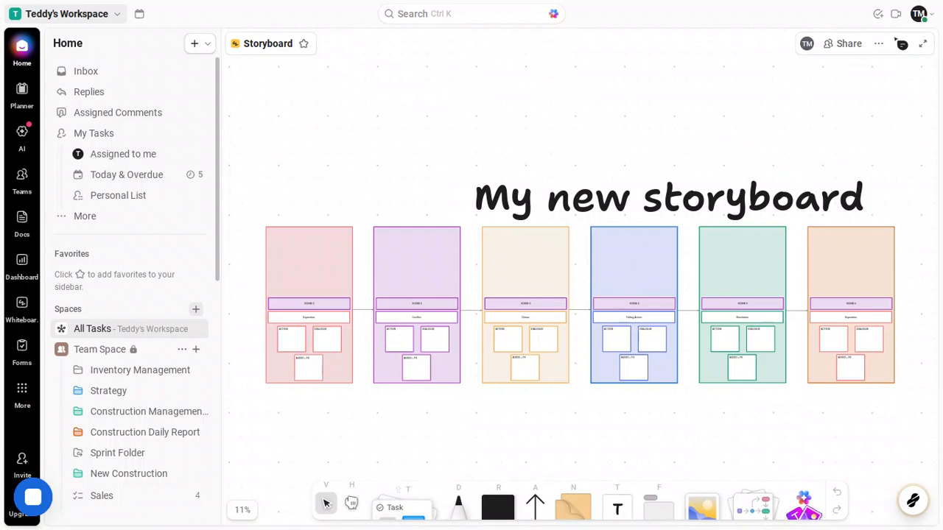
- Try to convert the small box in the second column into a task in a new Bookkeeping list
left_click(407, 344)
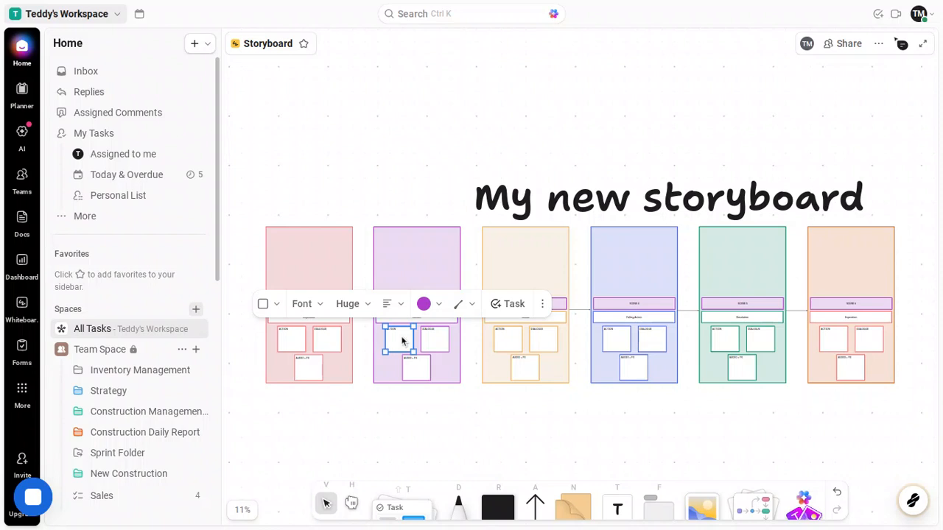
left_click(514, 304)
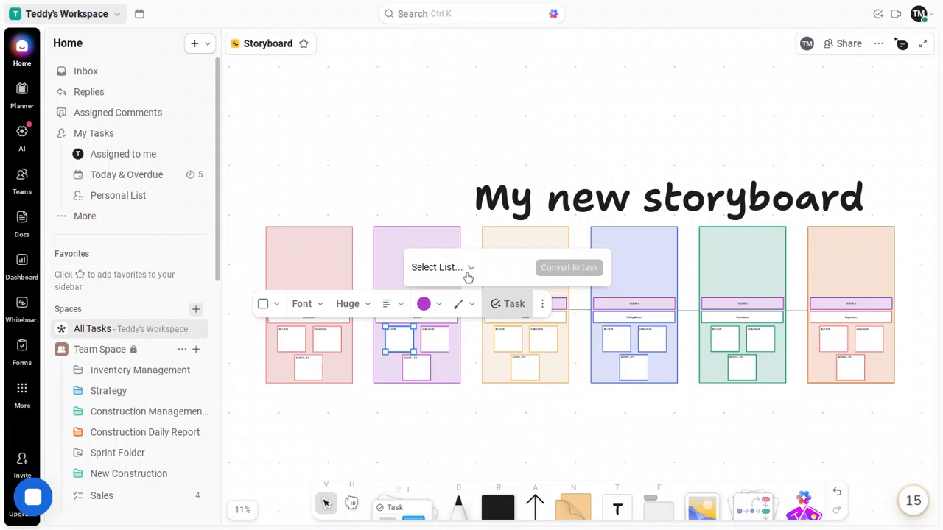
left_click(468, 270)
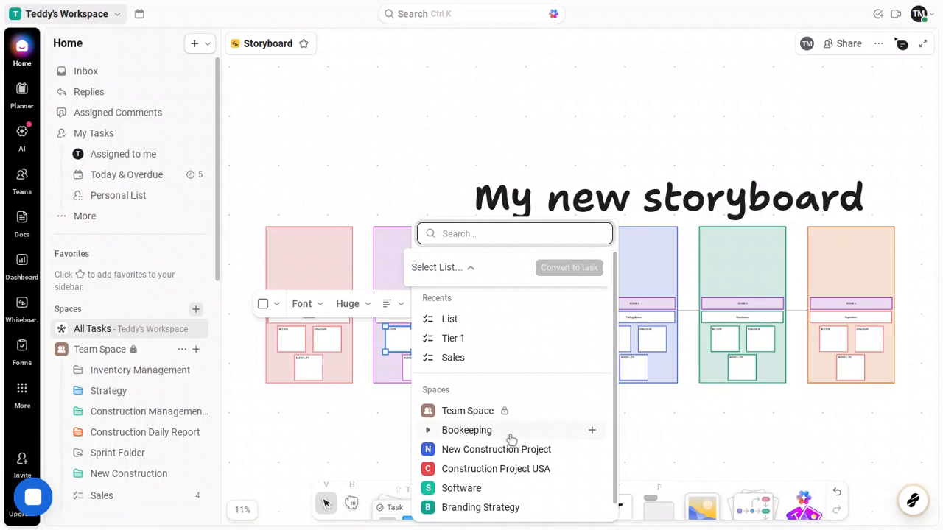
left_click(593, 433)
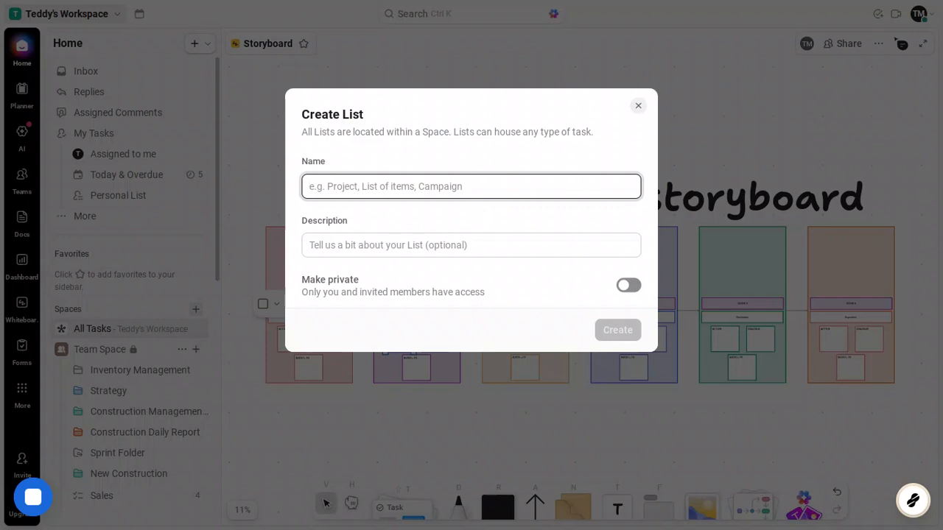
left_click(638, 108)
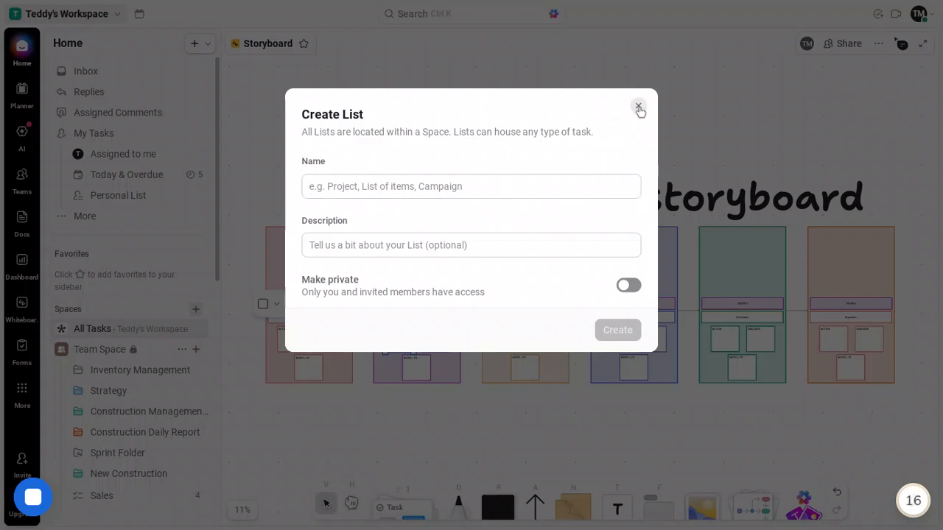
left_click(639, 109)
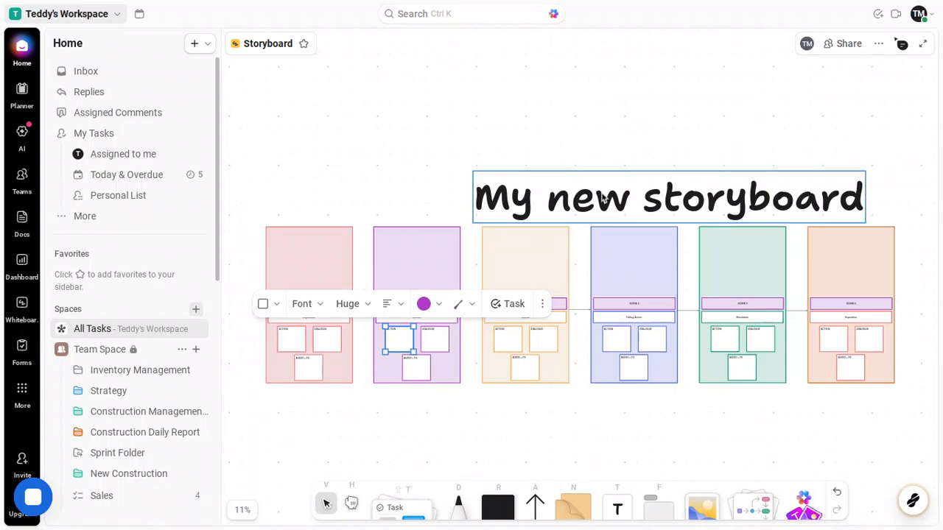
- Change the fill colour of the fifth, green scene column to black
left_click(857, 273)
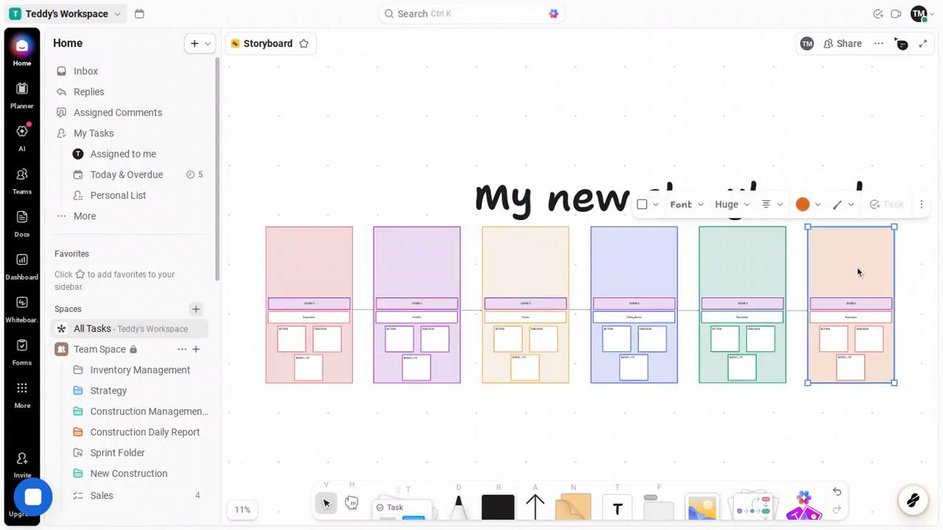
left_click(768, 275)
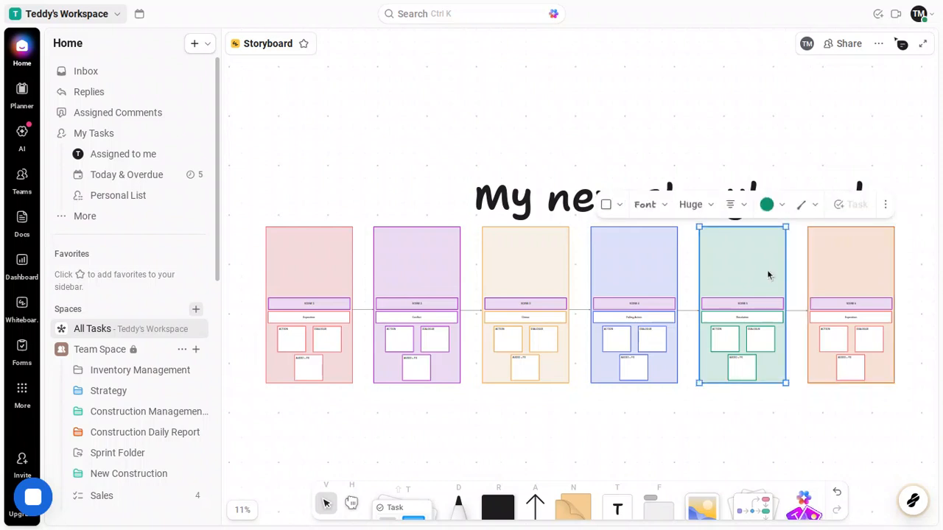
left_click(768, 206)
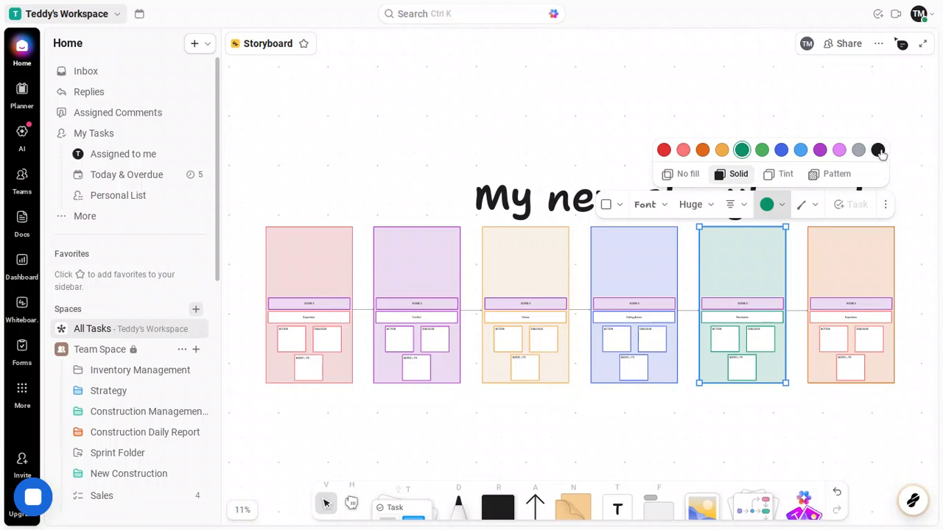
left_click(879, 150)
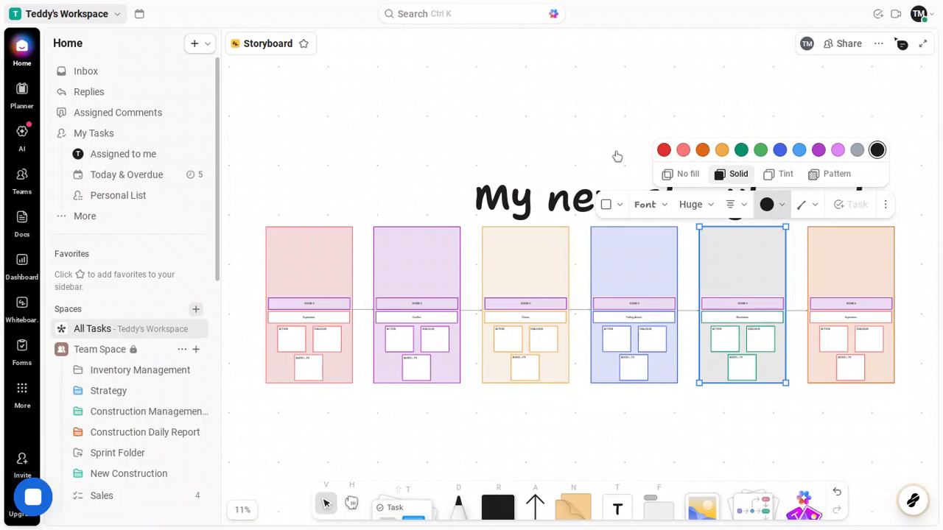
left_click(403, 185)
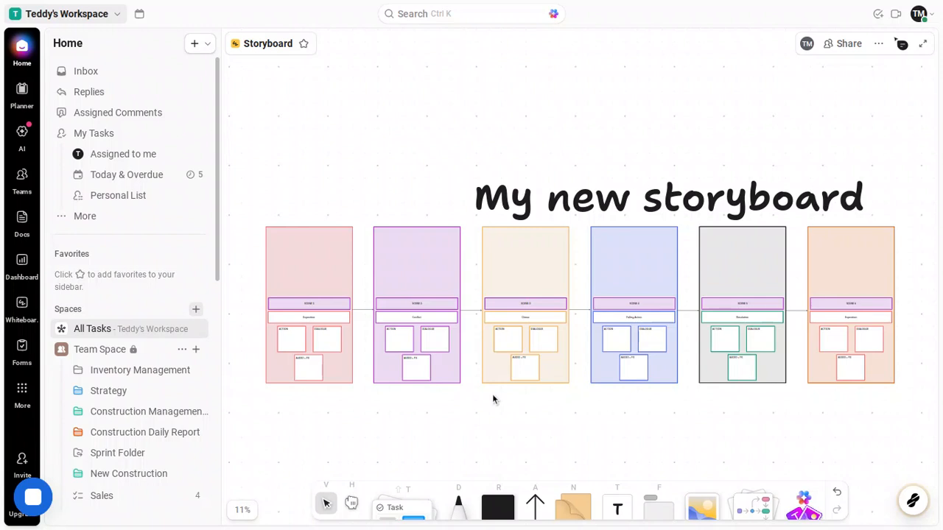
scroll(493, 395, "left", 3)
scroll(493, 396, "right", 4)
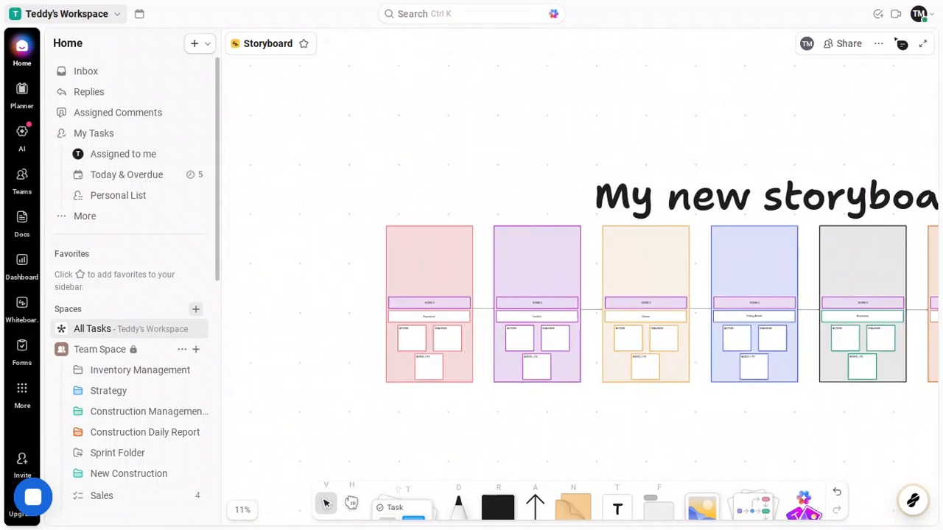
scroll(483, 324, "right", 4)
scroll(482, 324, "left", 2)
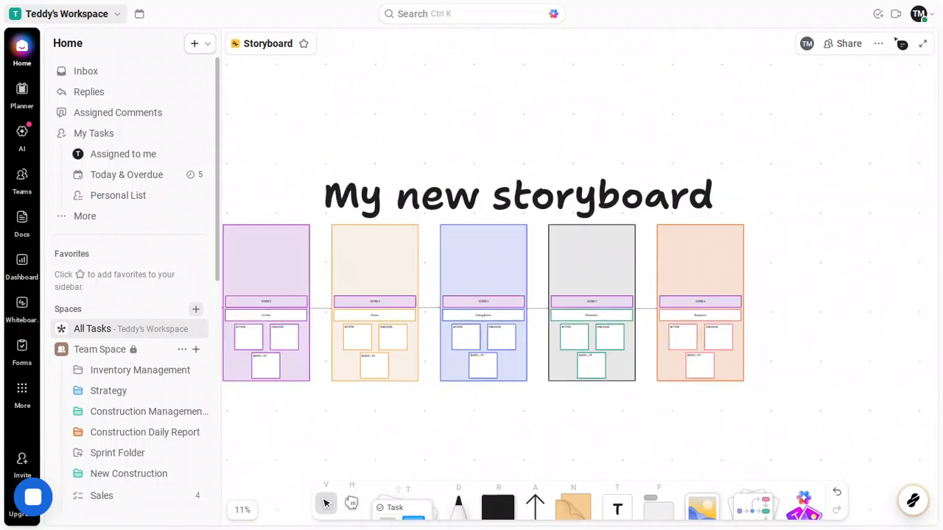
scroll(479, 251, "left", 1)
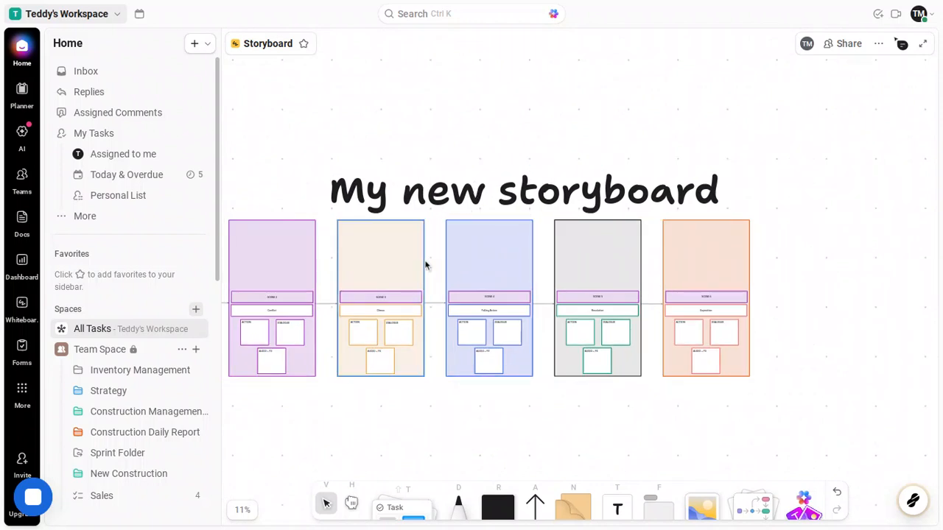
mouse_move(410, 266)
left_mouse_down()
mouse_move(419, 238)
mouse_move(409, 183)
mouse_move(432, 157)
mouse_move(482, 145)
mouse_move(417, 200)
mouse_move(408, 260)
left_mouse_up()
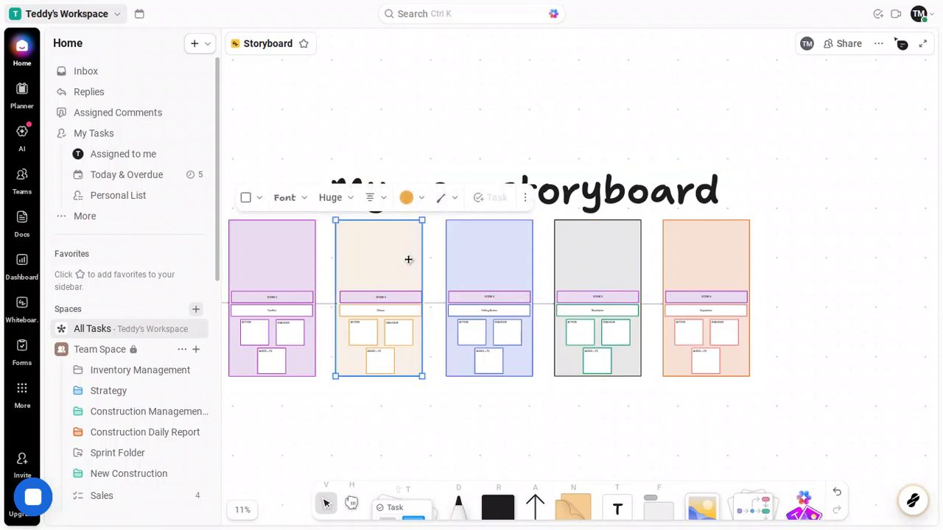
left_click(612, 431)
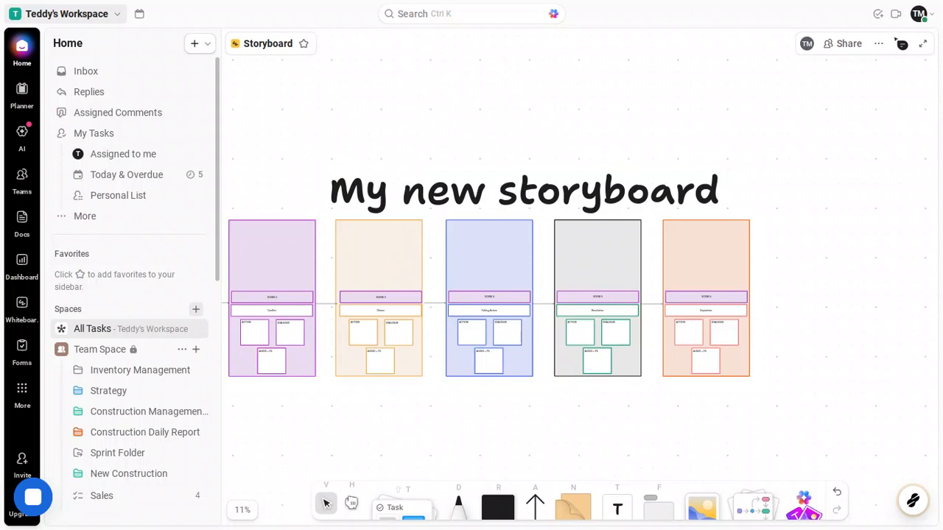
left_click(704, 299)
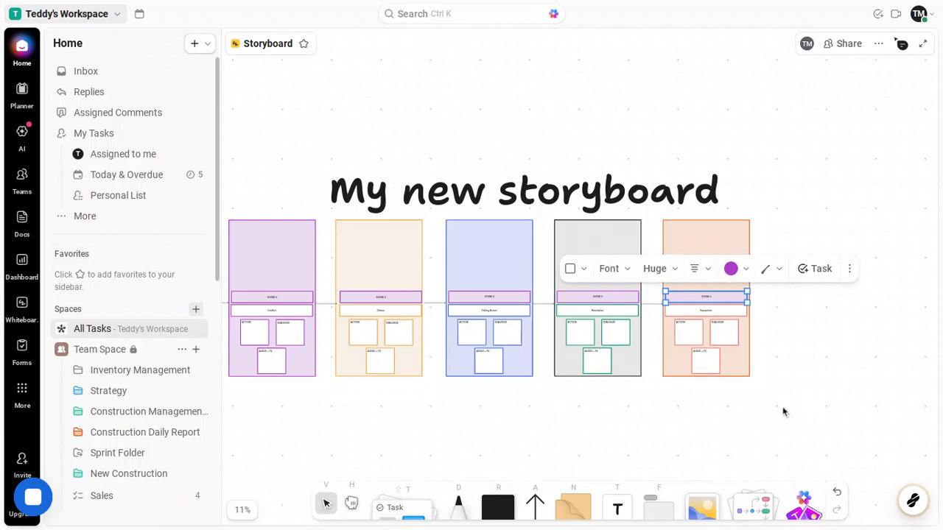
left_click(727, 422)
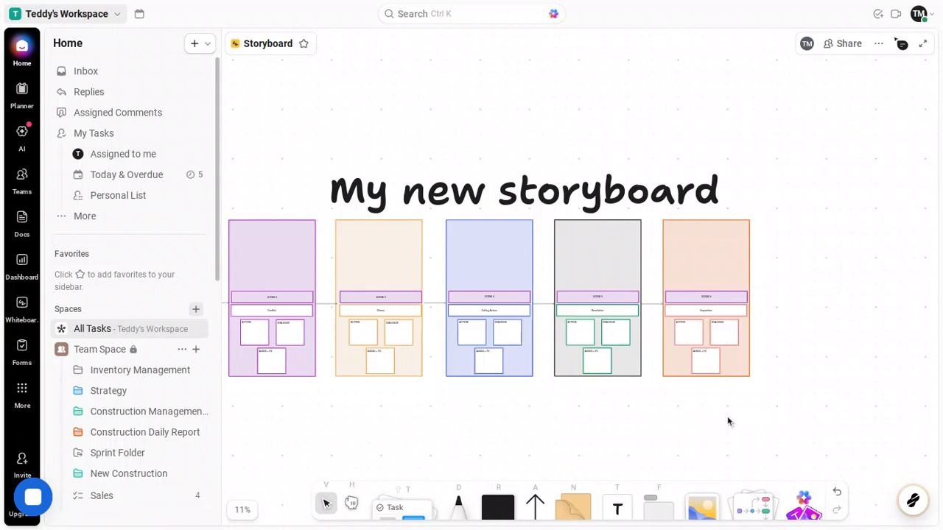